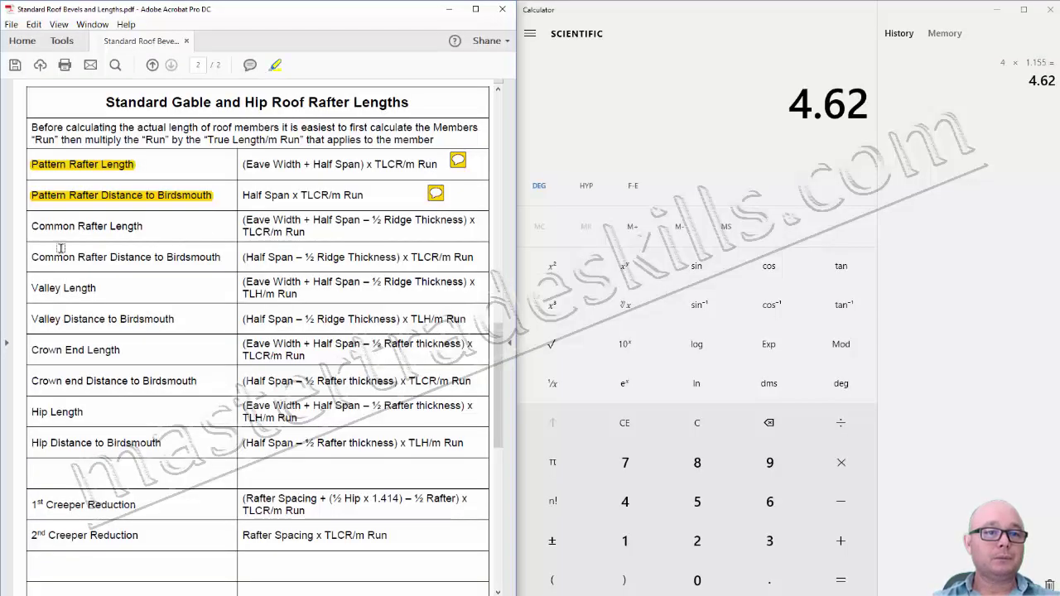
Step: Highlight the words "Common Rafter Length" in the formula table in yellow
left_click_drag(31, 226, 148, 228)
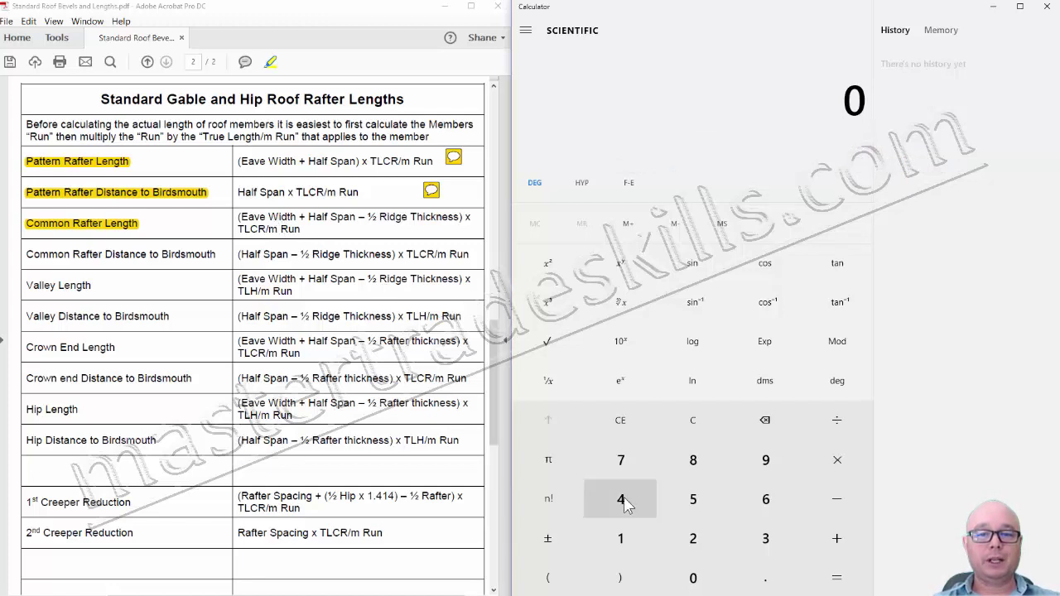
Step: Enter the bracketed run sum (0.600 + 4.0 − 0.010) in Calculator, giving 4.59
left_click(540, 580)
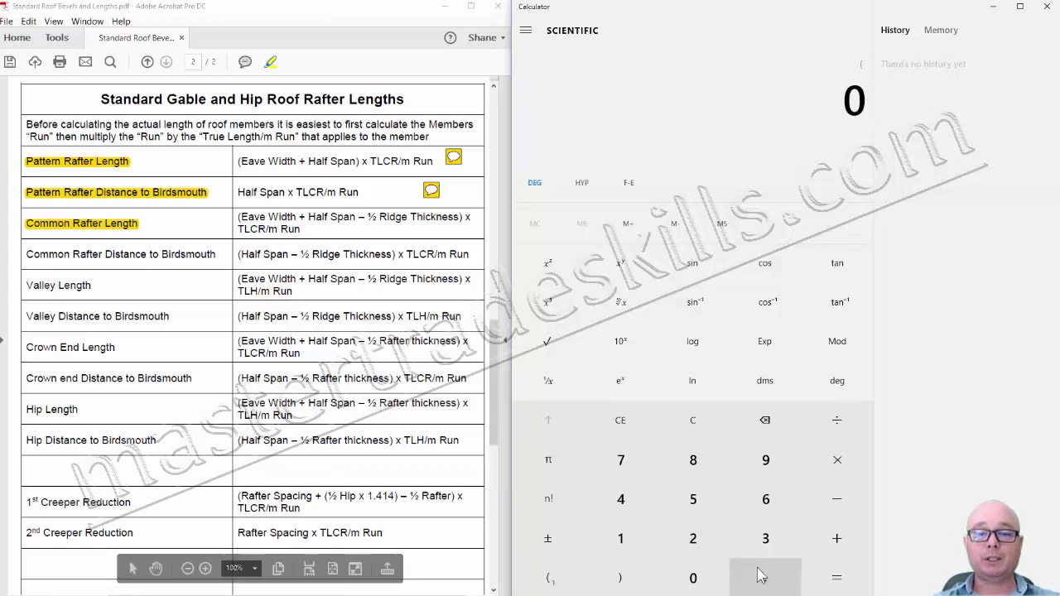
left_click(698, 577)
left_click(761, 578)
left_click(765, 499)
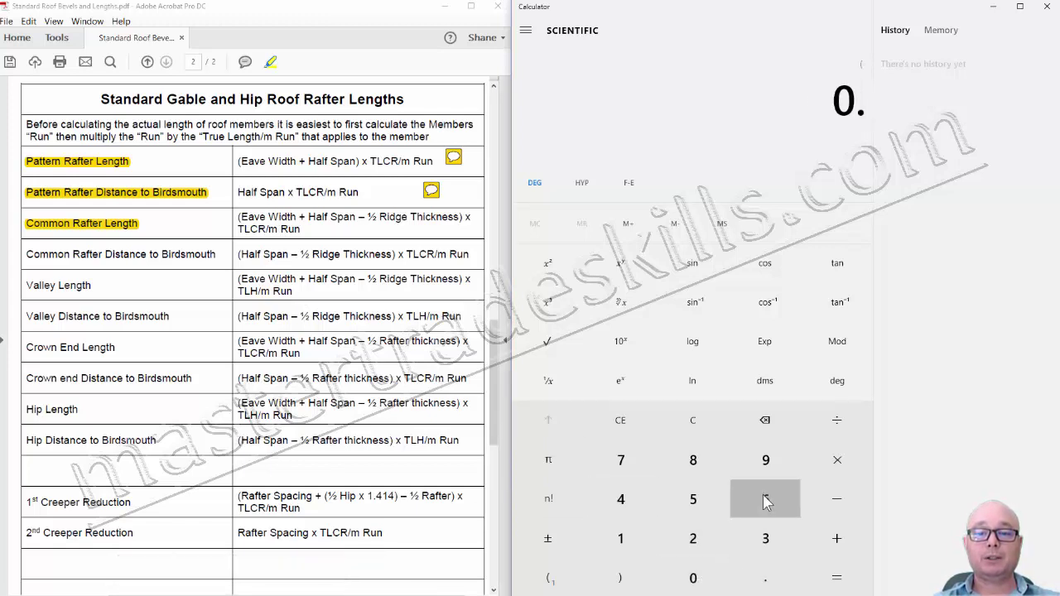
left_click(702, 579)
left_click(702, 580)
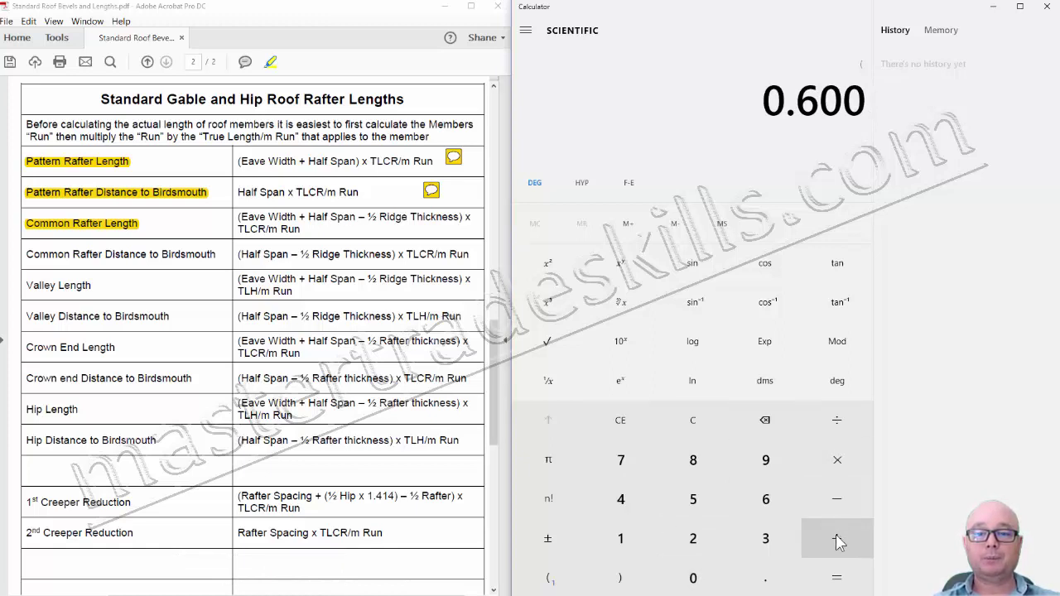
left_click(835, 497)
left_click(632, 502)
left_click(770, 578)
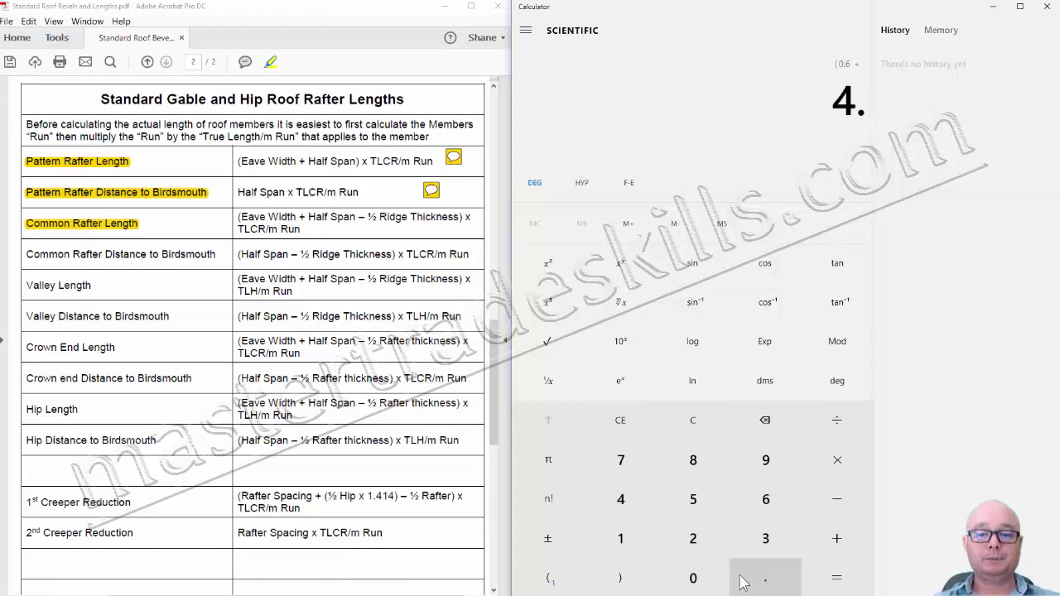
left_click(700, 579)
left_click(836, 498)
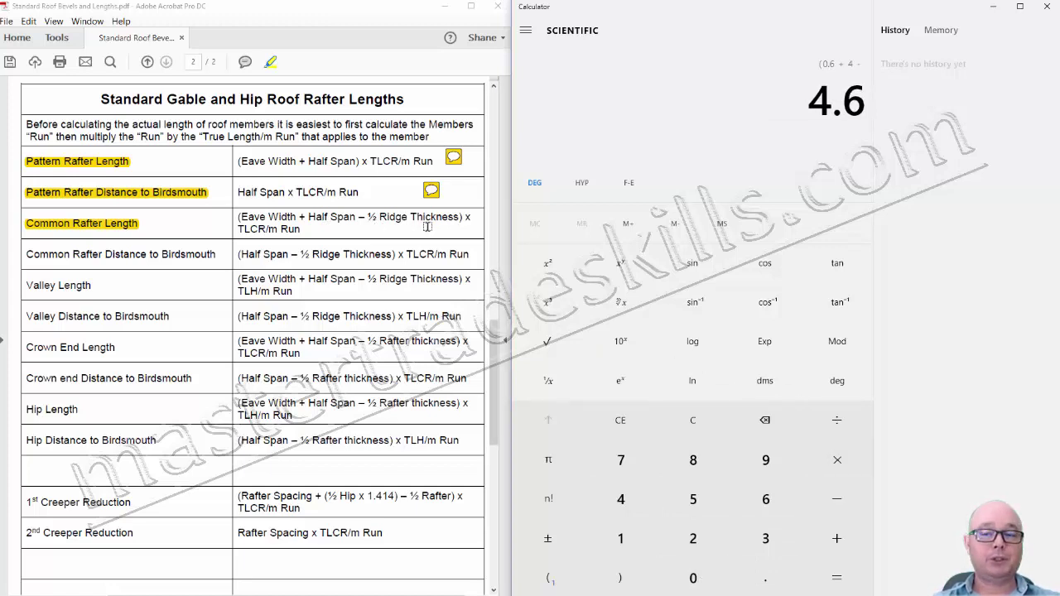
left_click(694, 579)
left_click(763, 578)
left_click(695, 580)
left_click(651, 551)
left_click(692, 577)
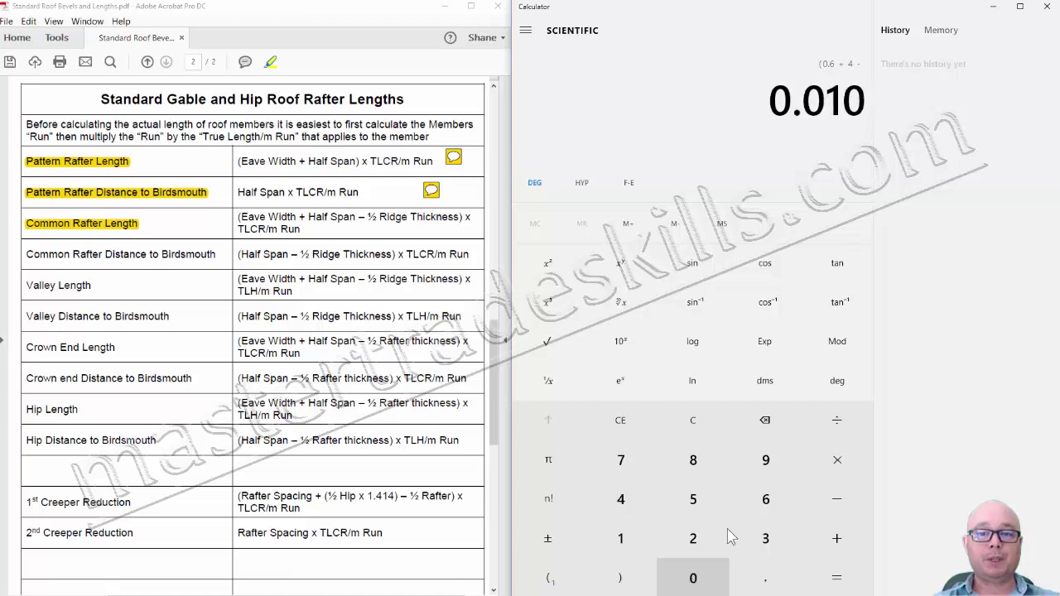
left_click(631, 579)
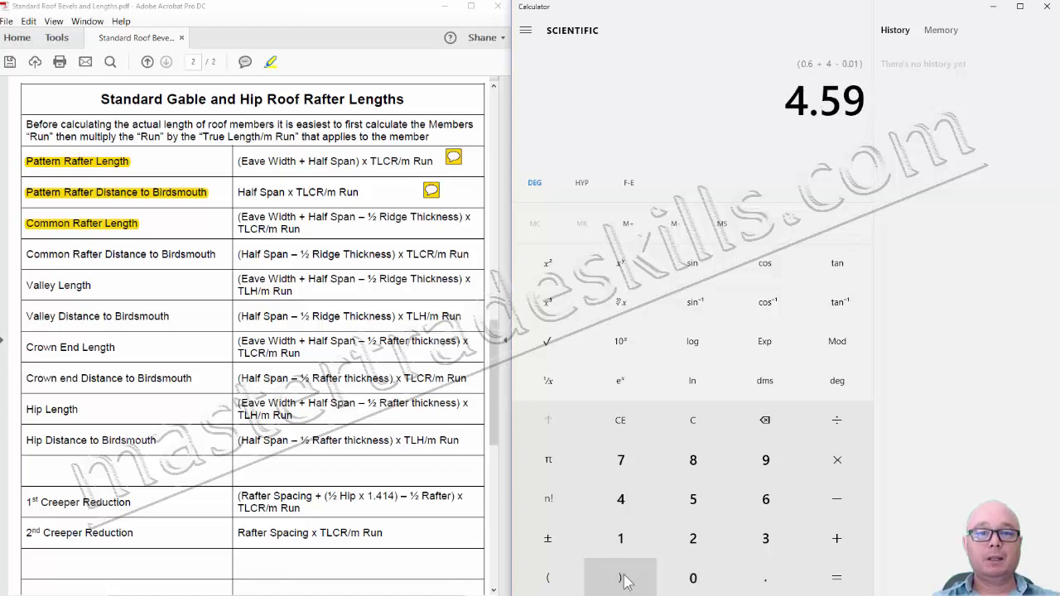
Step: Multiply the run by the 1.155 factor to get the rafter length 5.30145
left_click(829, 468)
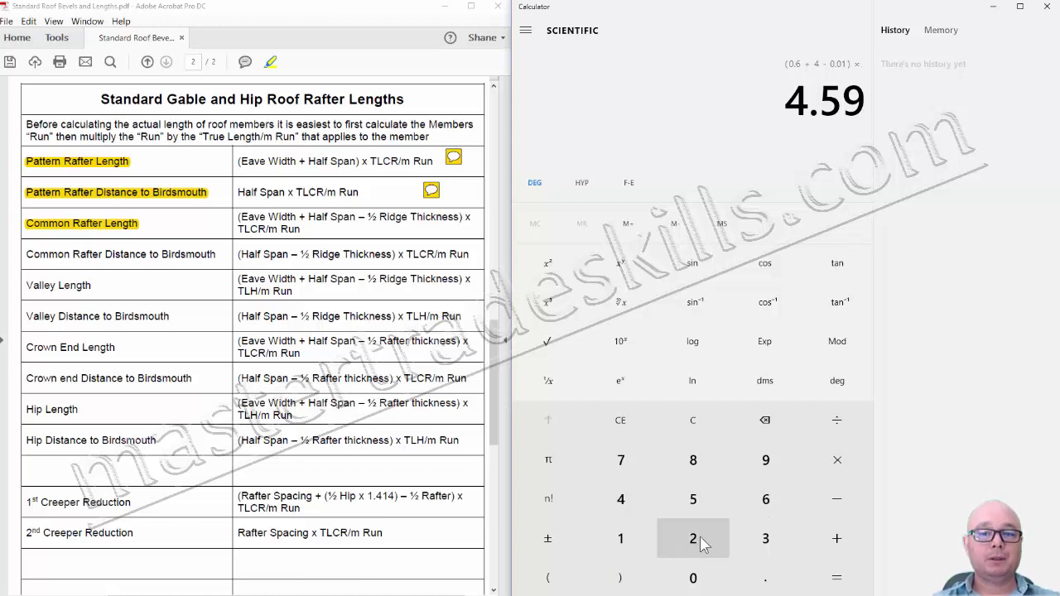
left_click(622, 543)
left_click(763, 585)
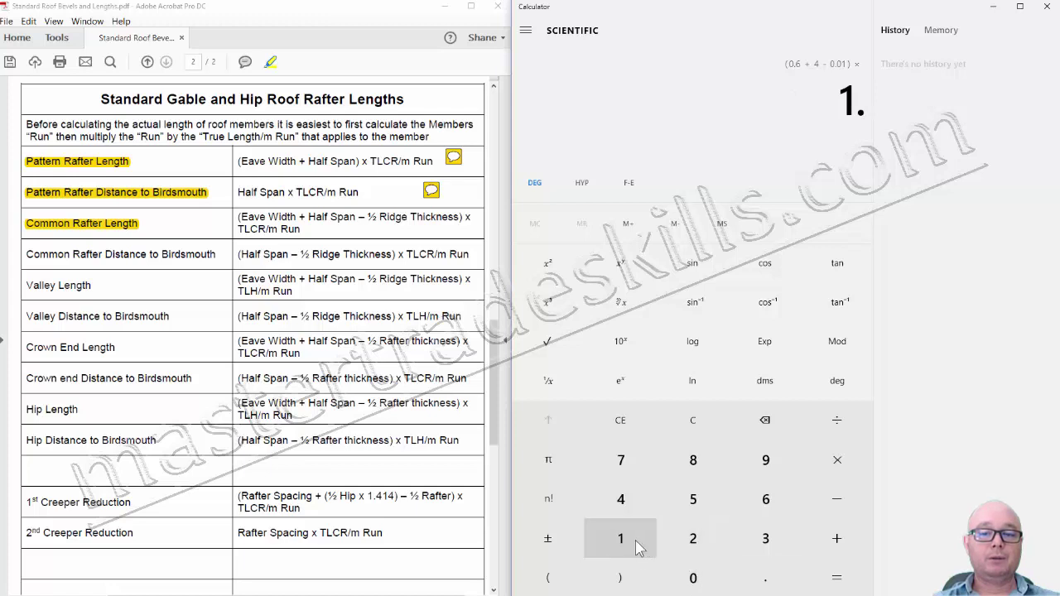
left_click(623, 540)
left_click(693, 500)
left_click(693, 500)
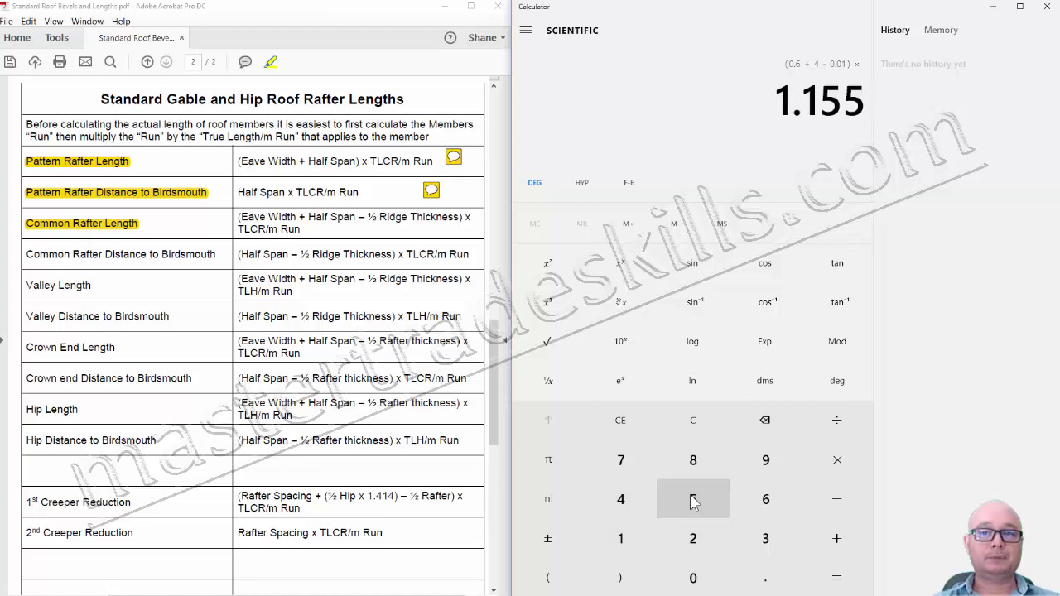
left_click(834, 579)
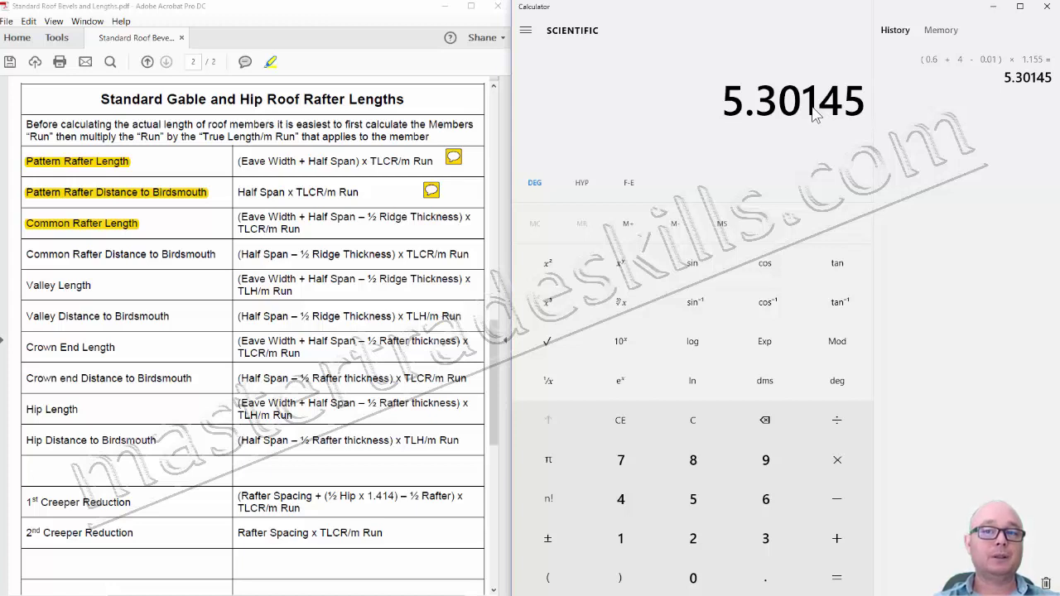
Step: Add a sticky note reading 5.302 beside the Common Rafter Length formula, then clear Calculator
left_click(245, 63)
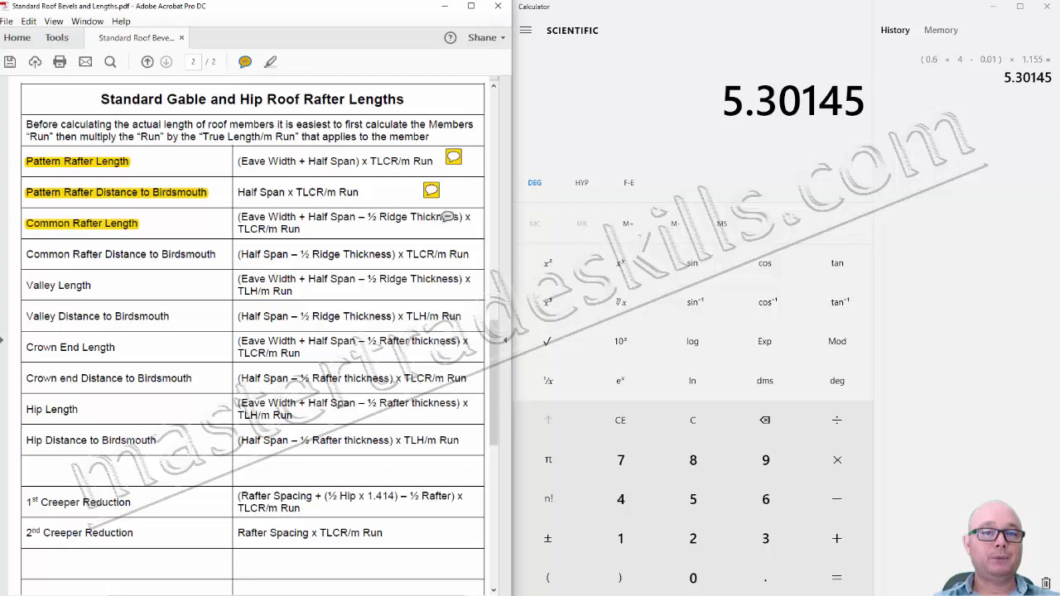
left_click(448, 217)
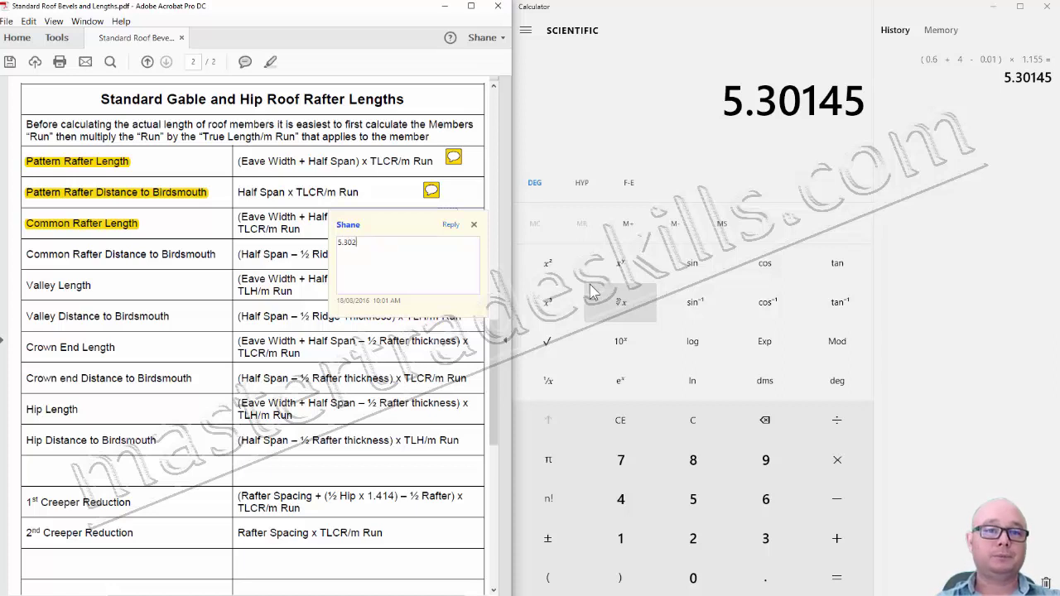
left_click(204, 253)
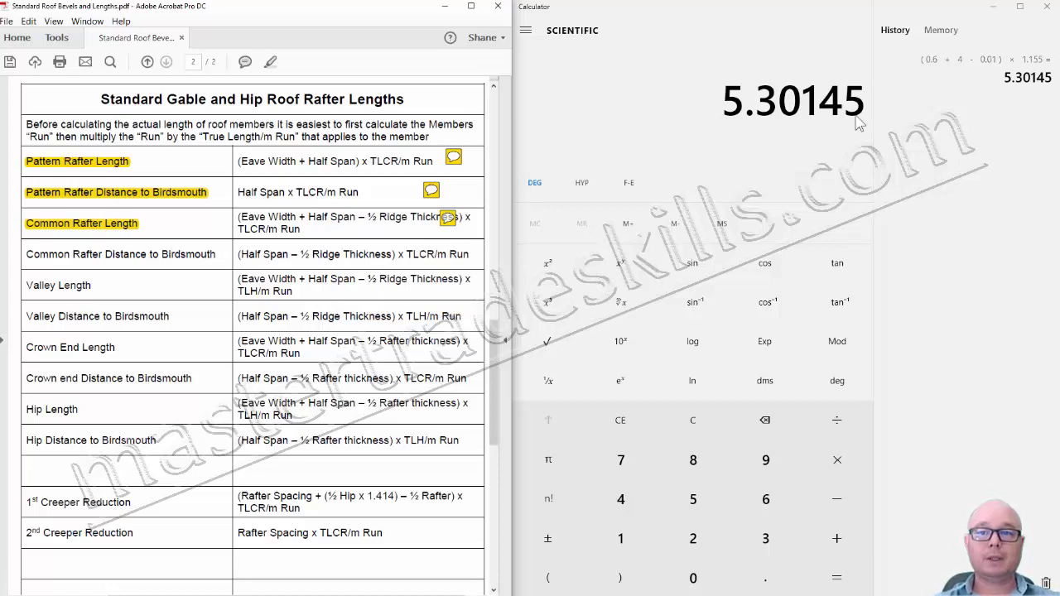
left_click(695, 421)
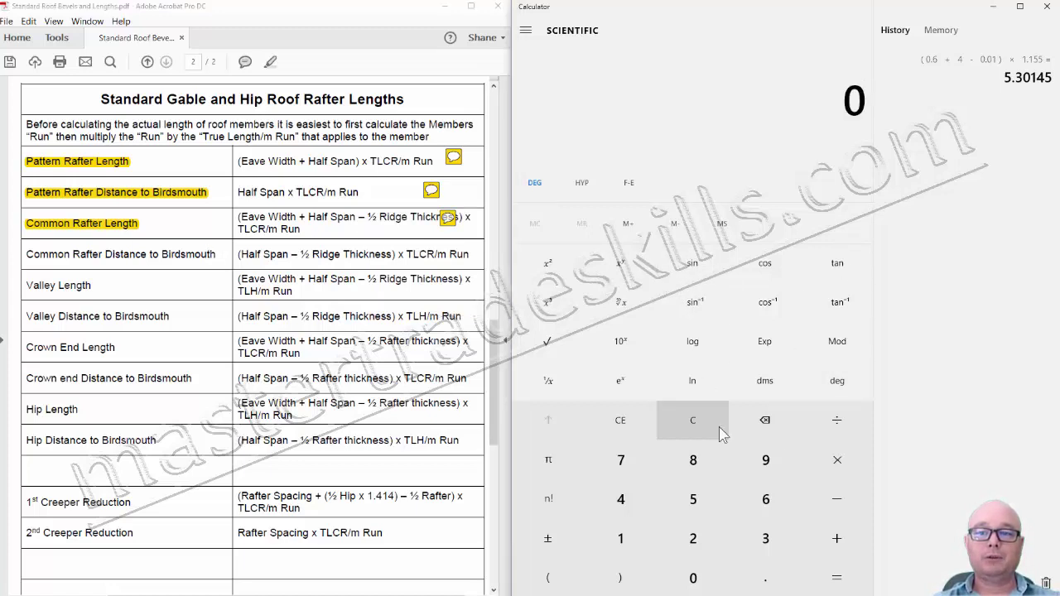
Step: Clear Calculator's history and highlight "Common Rafter Distance to Birdsmouth" in yellow
left_click(1046, 583)
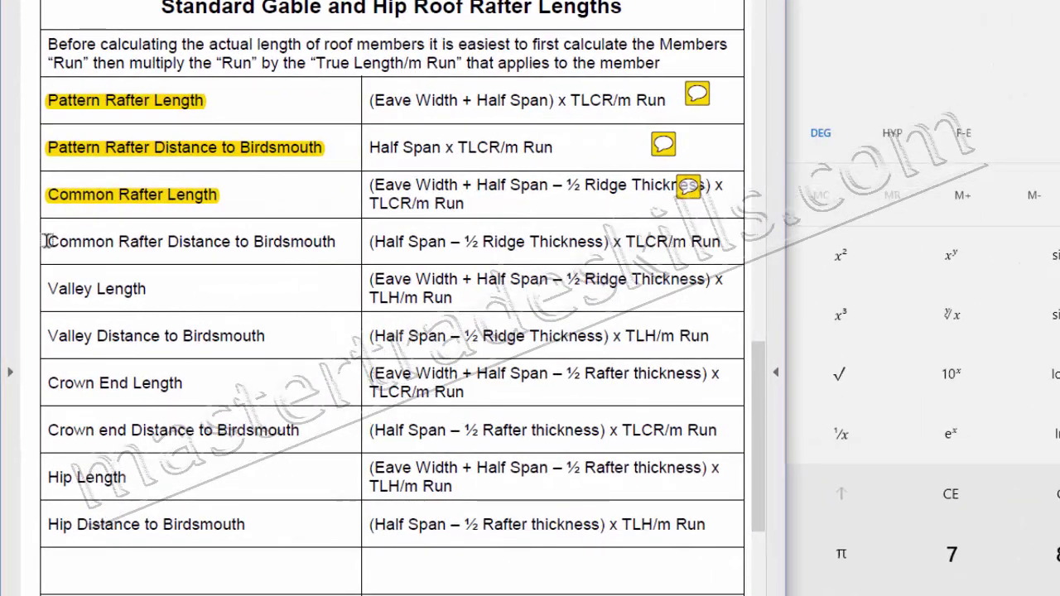
left_click_drag(39, 245, 321, 240)
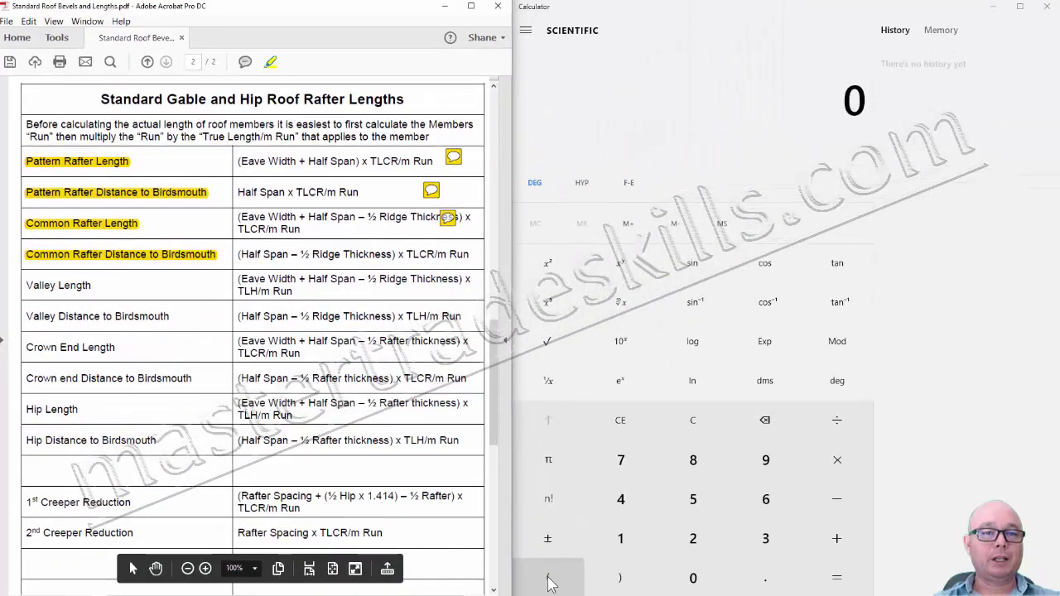
Step: Enter the bracketed run (4.0 − 0.010) in Calculator, giving 3.99
left_click(548, 578)
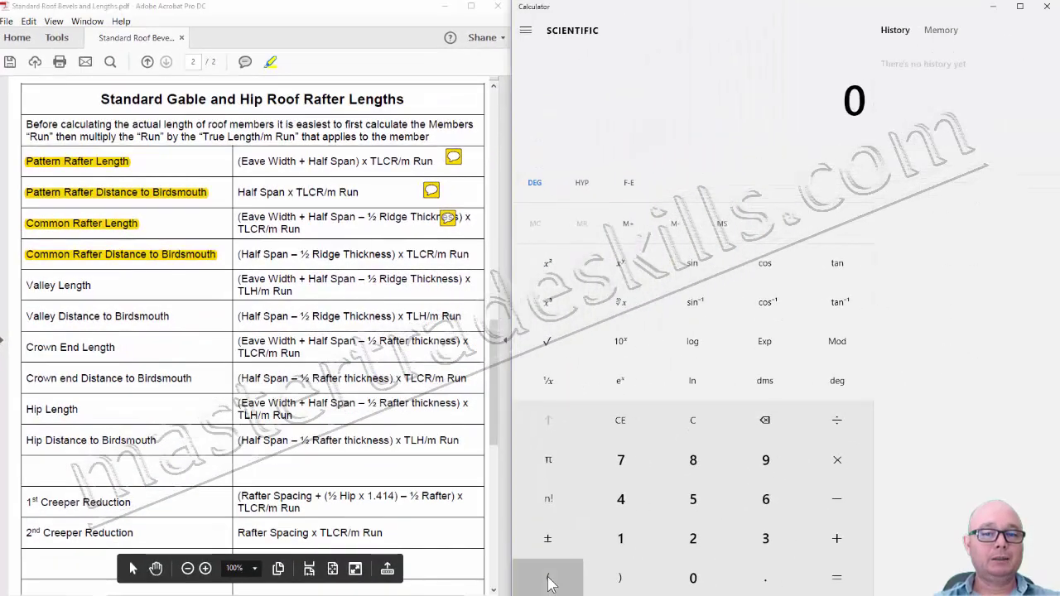
left_click(620, 498)
left_click(765, 578)
left_click(709, 582)
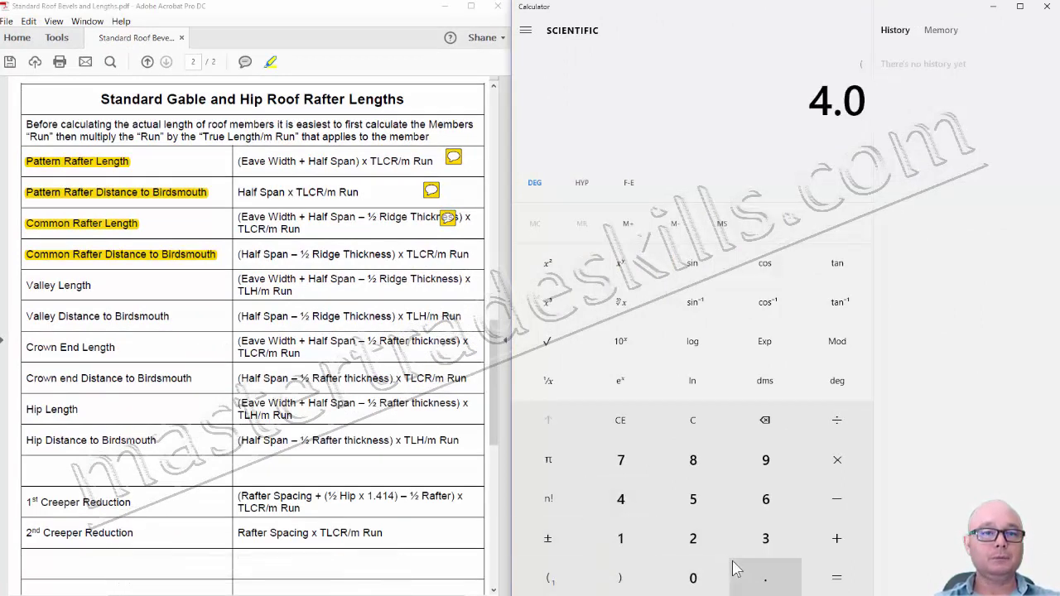
left_click(836, 507)
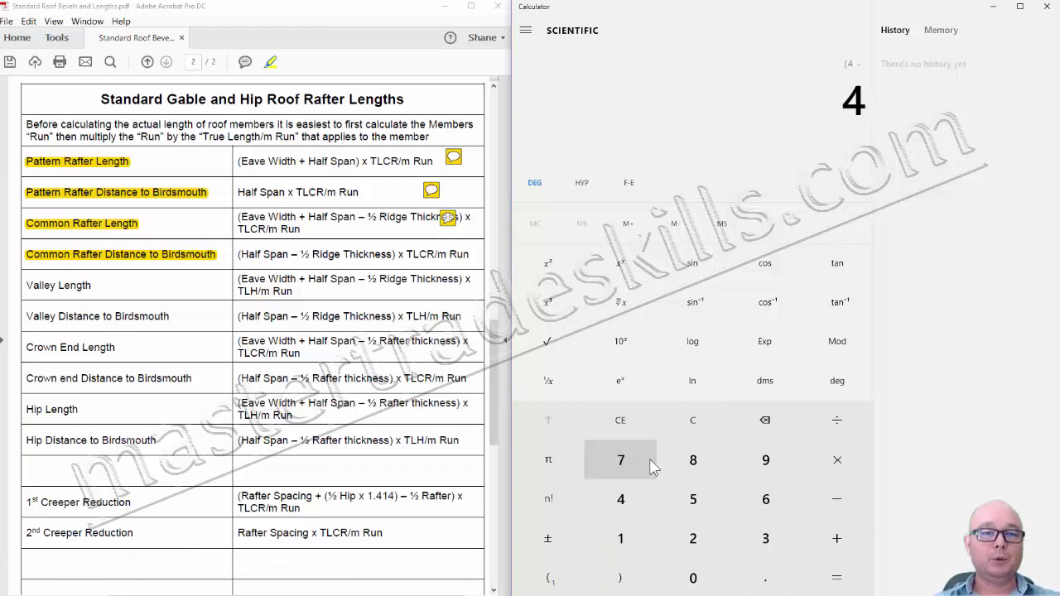
left_click(694, 580)
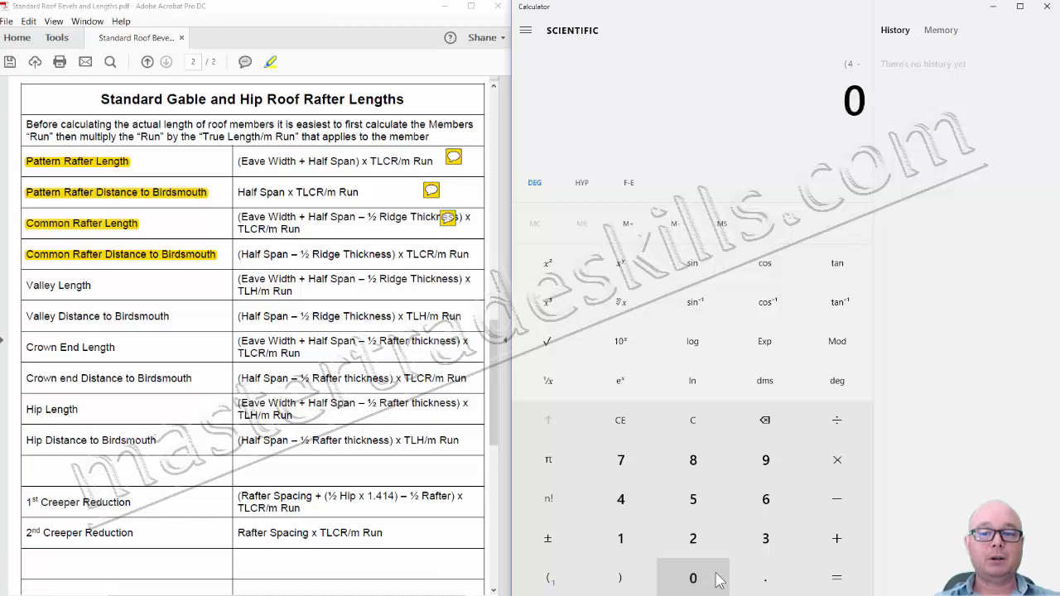
left_click(764, 578)
left_click(700, 578)
left_click(621, 540)
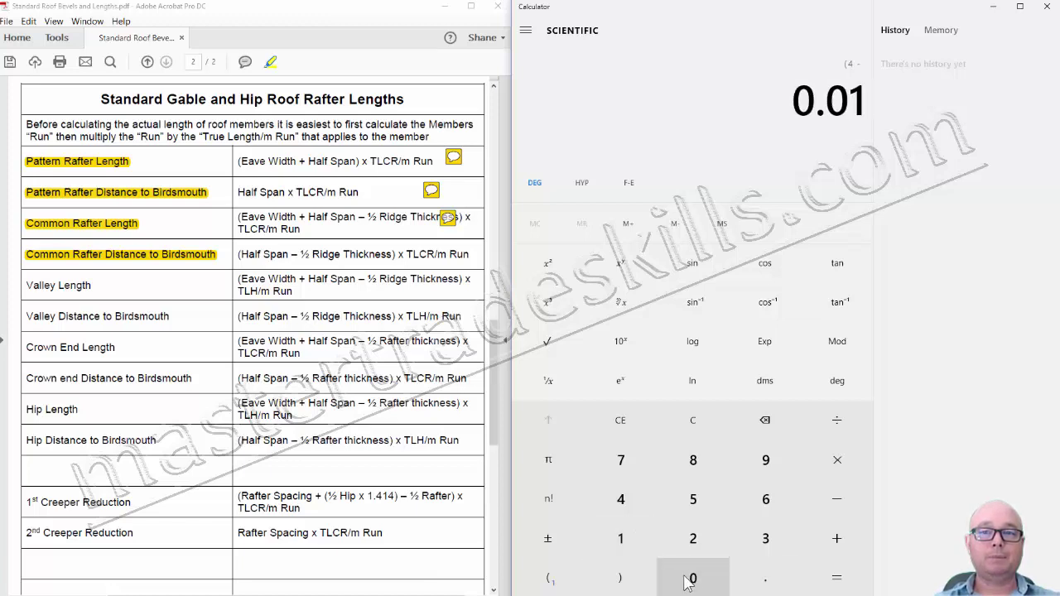
left_click(693, 577)
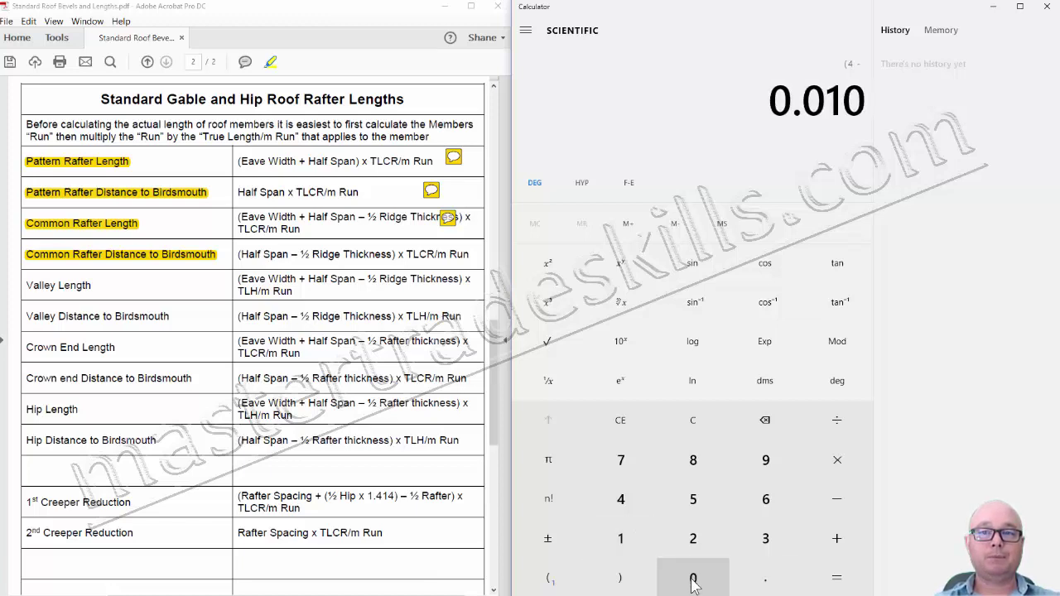
left_click(616, 579)
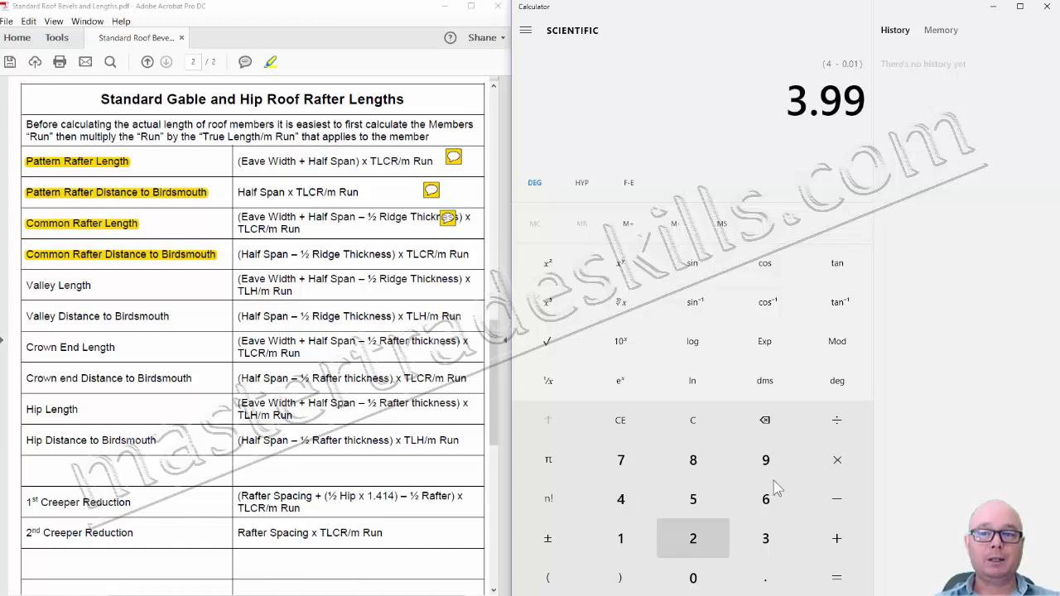
Step: Multiply by 1.155 for 4.60845 and place a sticky note beside the birdsmouth formula
left_click(840, 460)
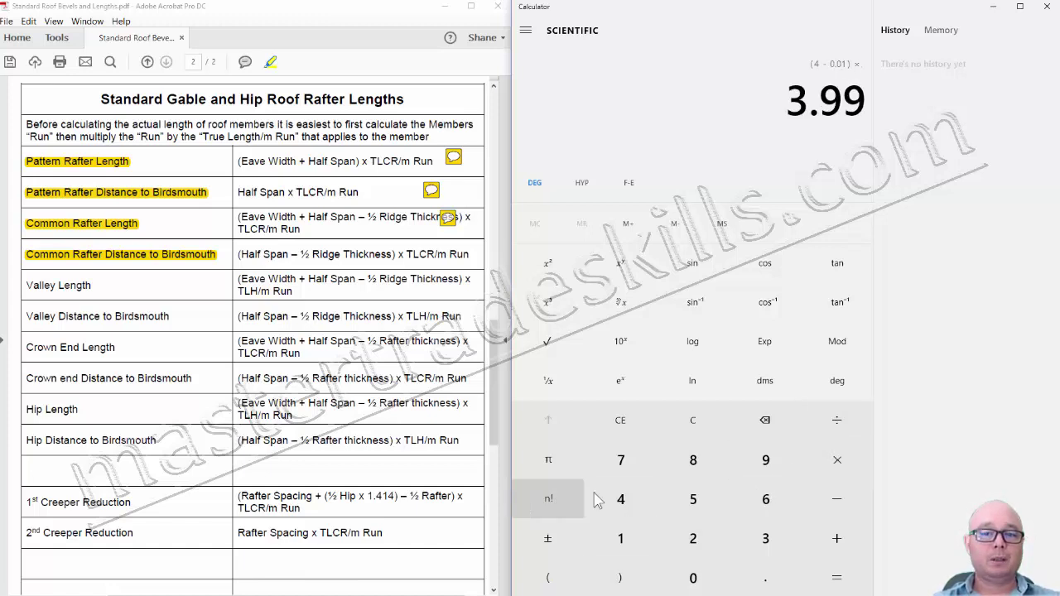
left_click(620, 539)
left_click(745, 574)
left_click(623, 539)
left_click(692, 500)
left_click(693, 499)
left_click(833, 585)
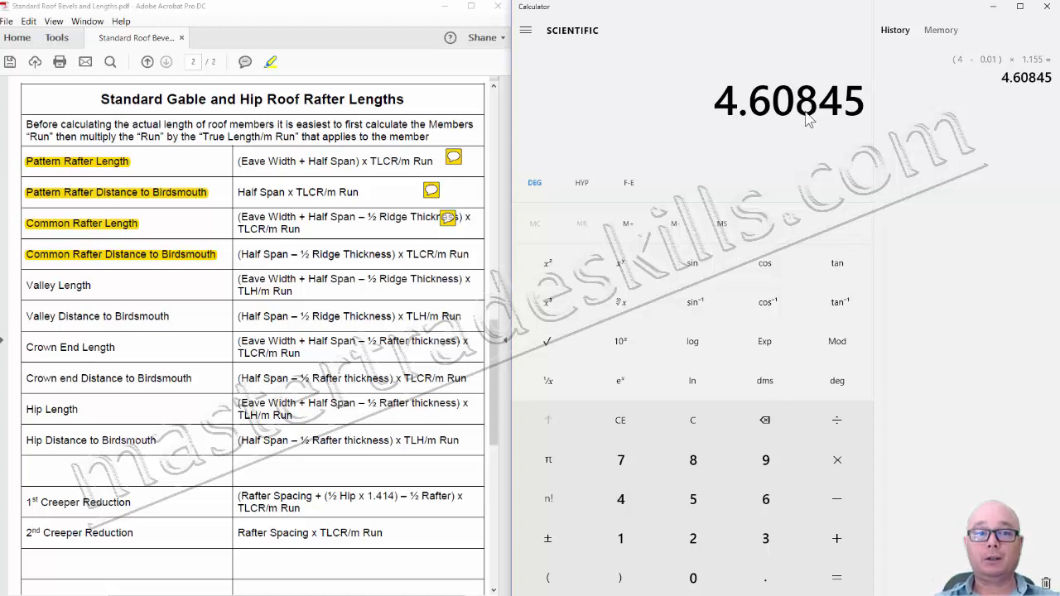
left_click(245, 61)
left_click(460, 247)
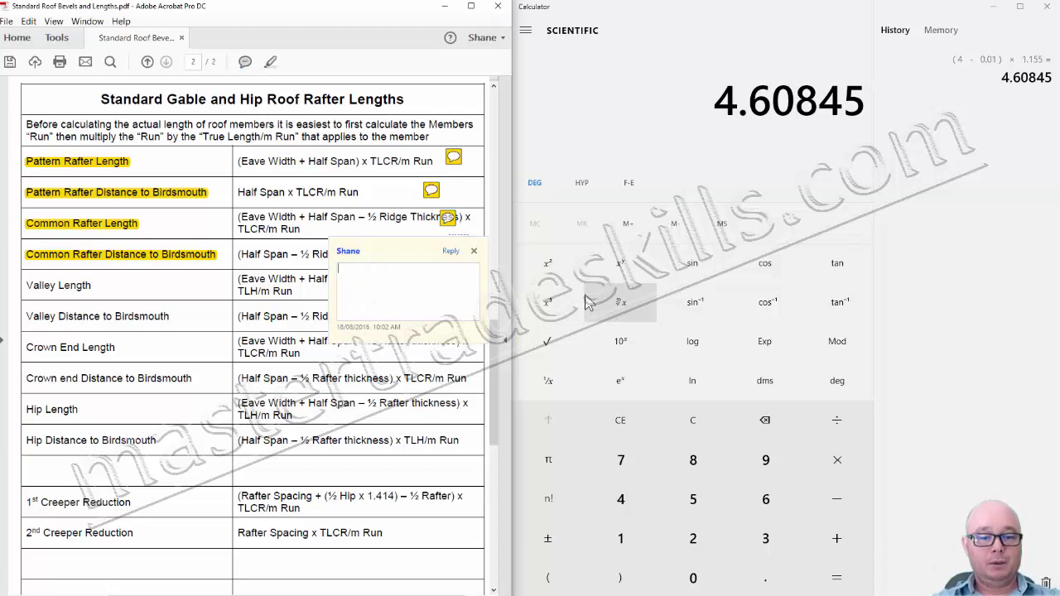